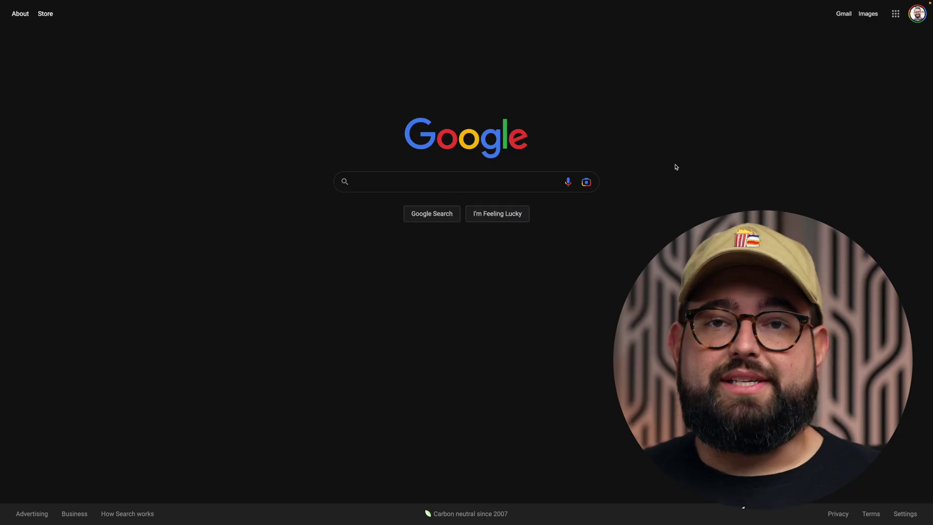
# Search 'ipad site:beard.fm' to get ipad results from beard.fm only.
pyautogui.click(486, 179)
pyautogui.write('ipad ')
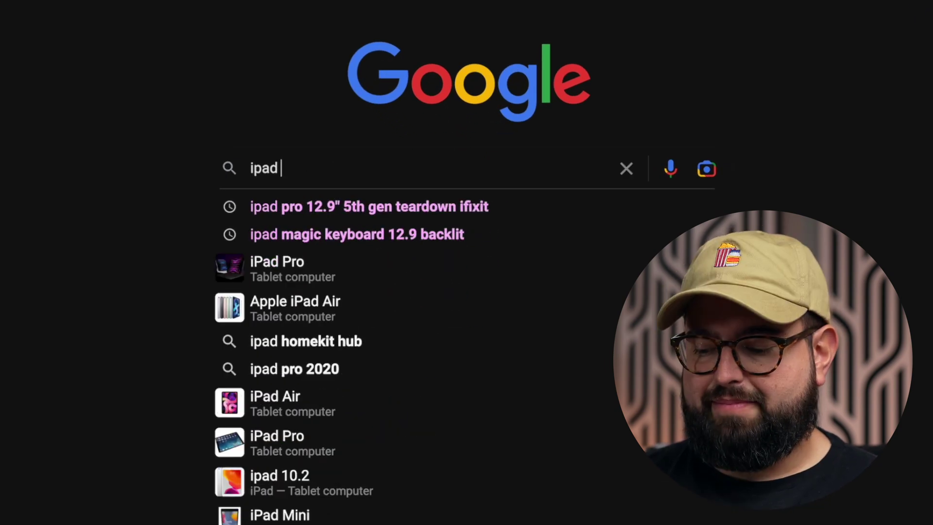
pyautogui.write('site')
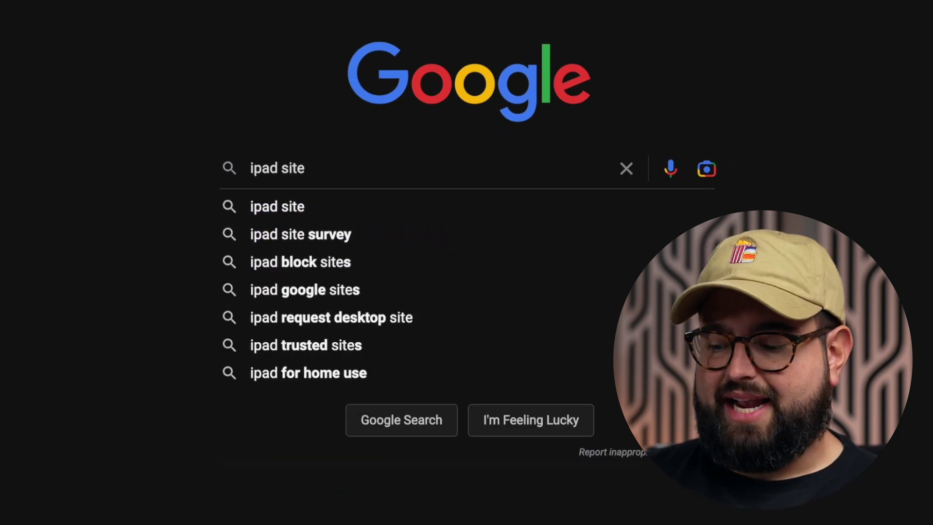
pyautogui.write(':')
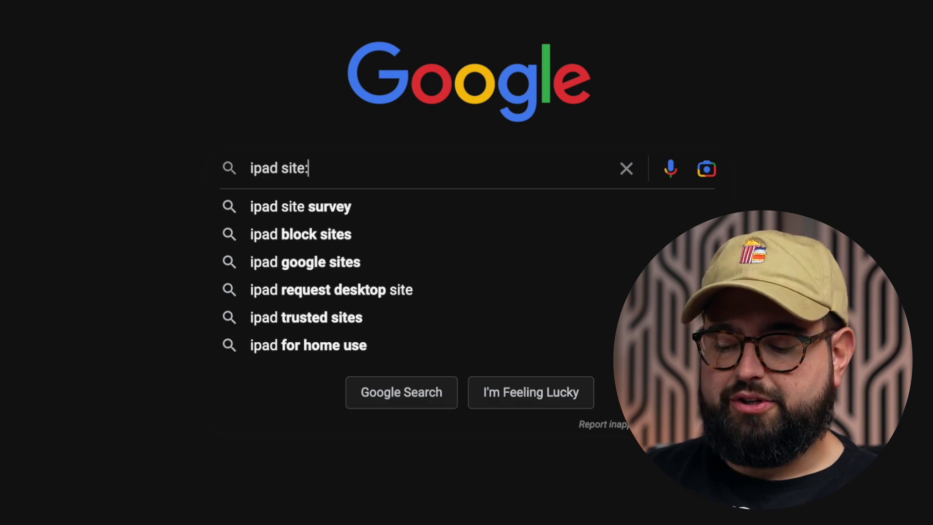
pyautogui.write('beard.fm')
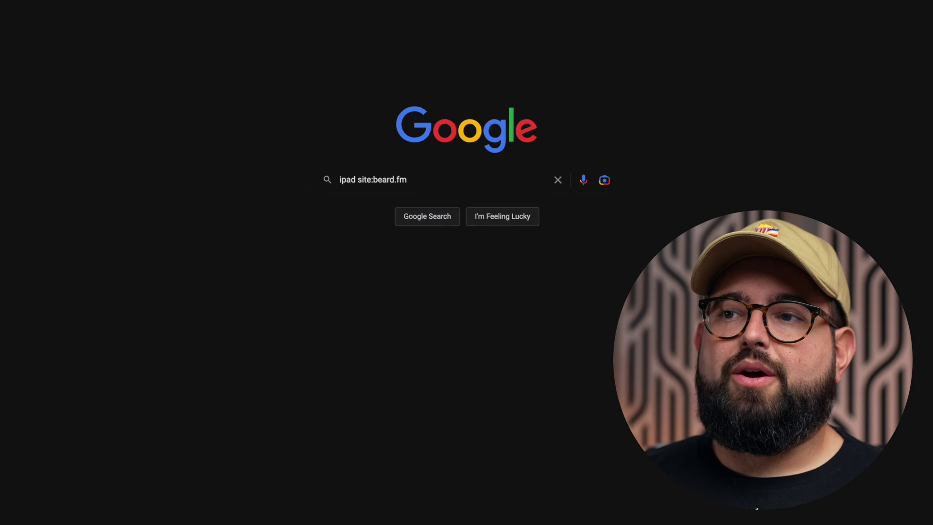
pyautogui.press('Return')
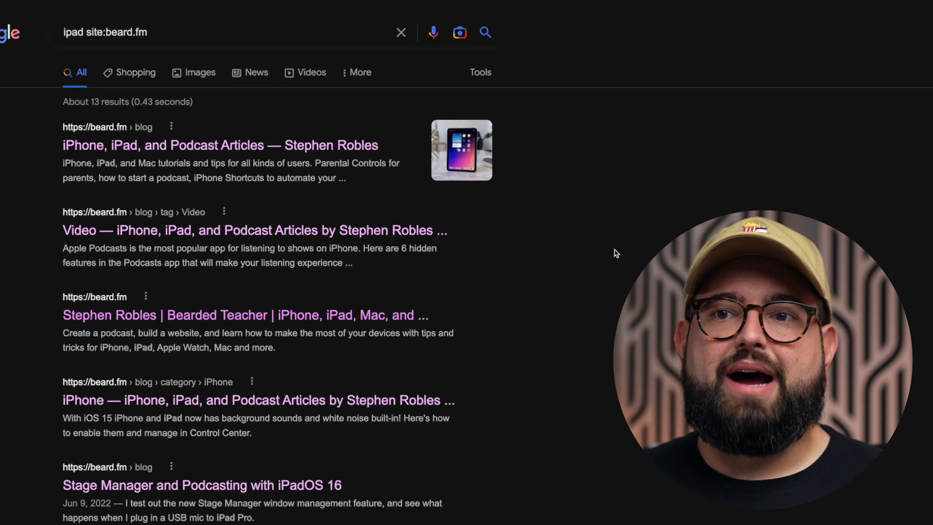
# Replace the query with 'ipad mini site:appleinsider.com' and run it.
pyautogui.moveTo(136, 42); pyautogui.dragTo(40, 41)
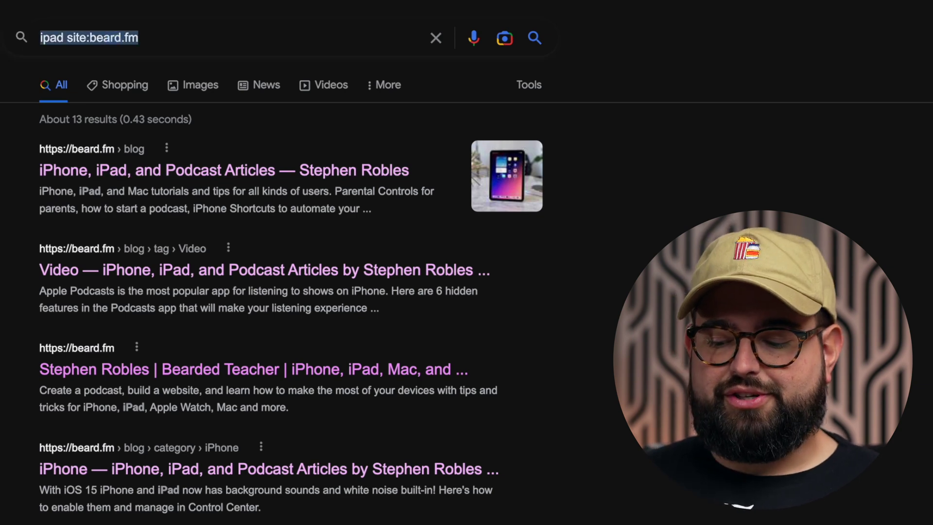
pyautogui.press('BackSpace')
pyautogui.write('ipa')
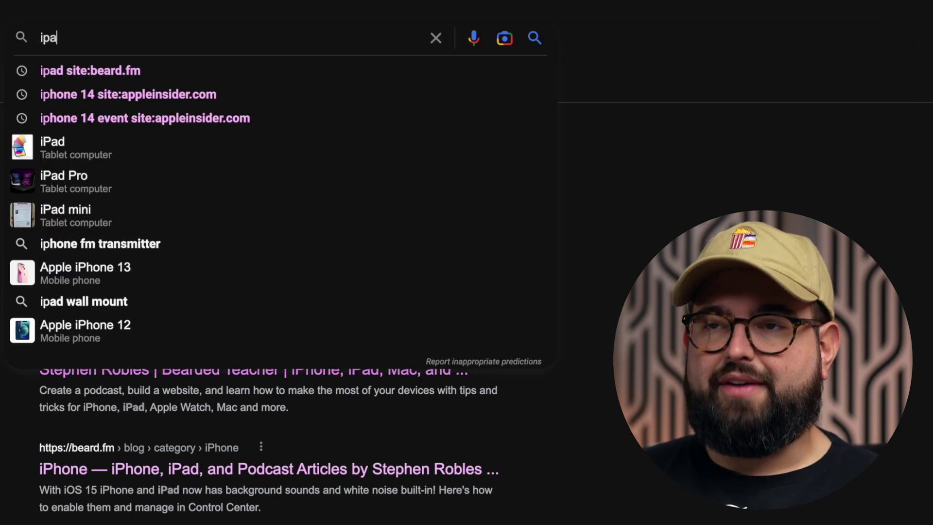
pyautogui.write('d mini site:appleinsider.com')
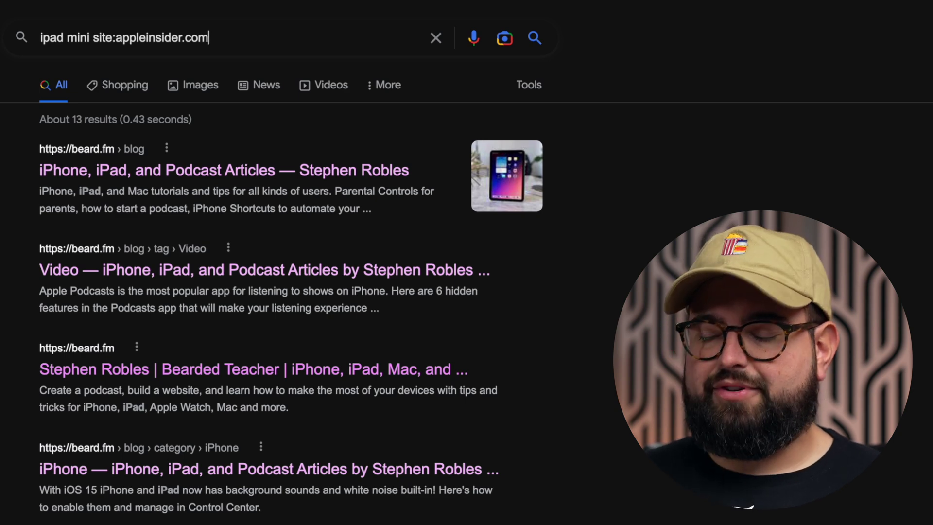
pyautogui.press('Return')
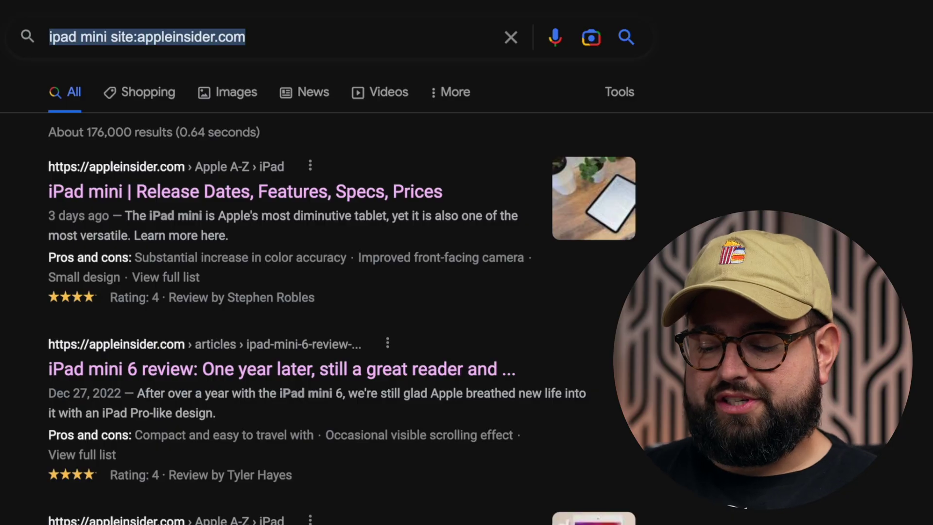
# Search 'phone site:wellsfargo.com' and highlight the phone numbers in the first result.
pyautogui.write('phone site:well')
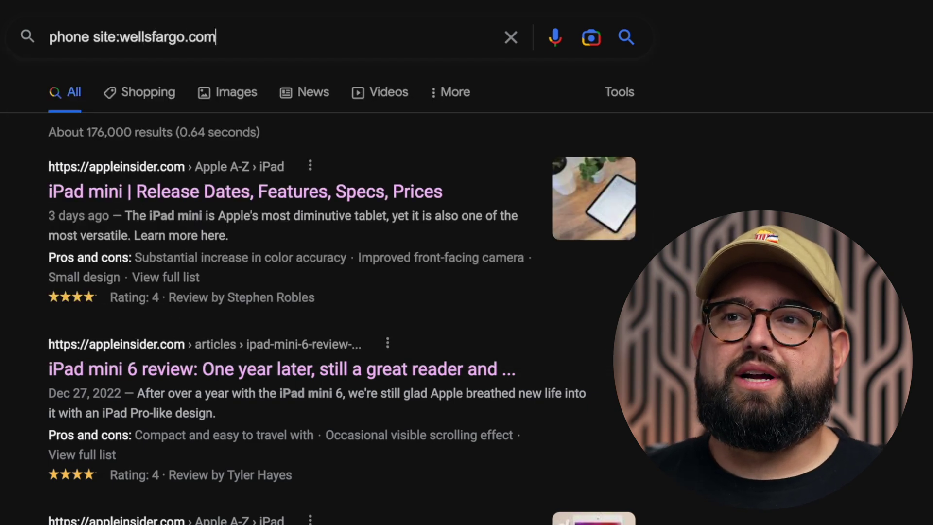
pyautogui.write('sfargo.com')
pyautogui.press('Return')
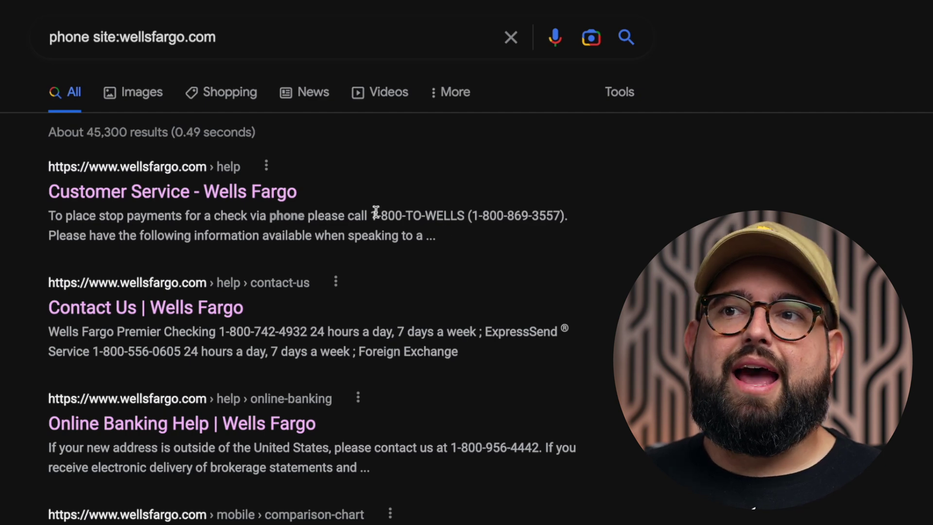
pyautogui.moveTo(376, 212); pyautogui.dragTo(568, 215)
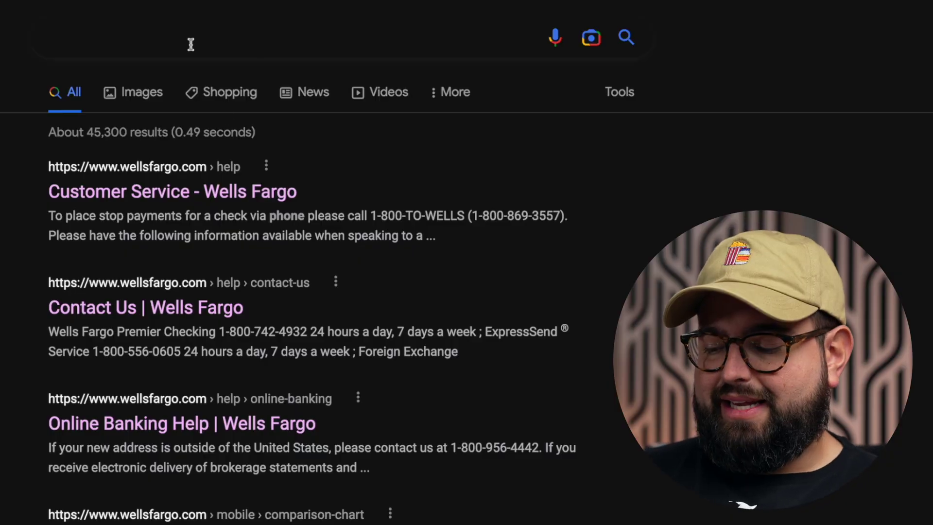
# Search the quoted phrase "some say the world end in fire" and highlight the matching Pinterest snippet.
pyautogui.click(190, 44)
pyautogui.write('"s')
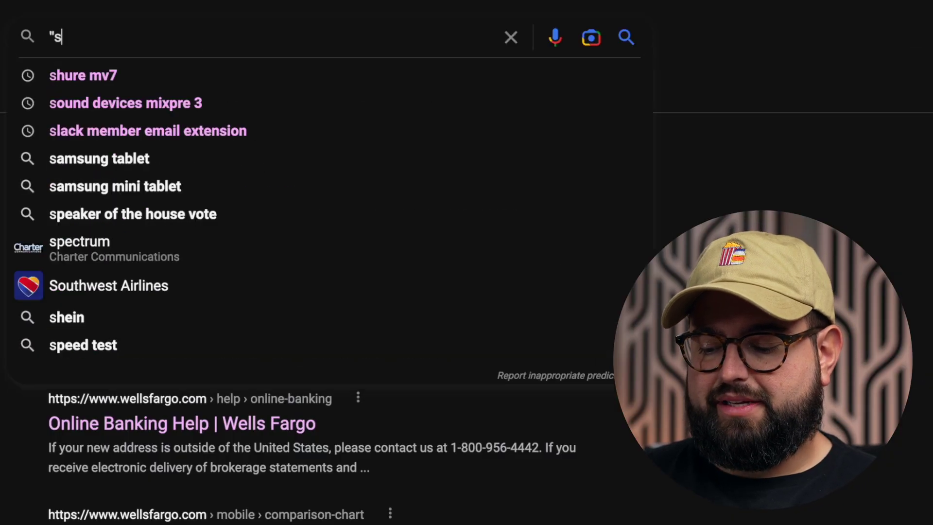
pyautogui.write('ome say the world end i')
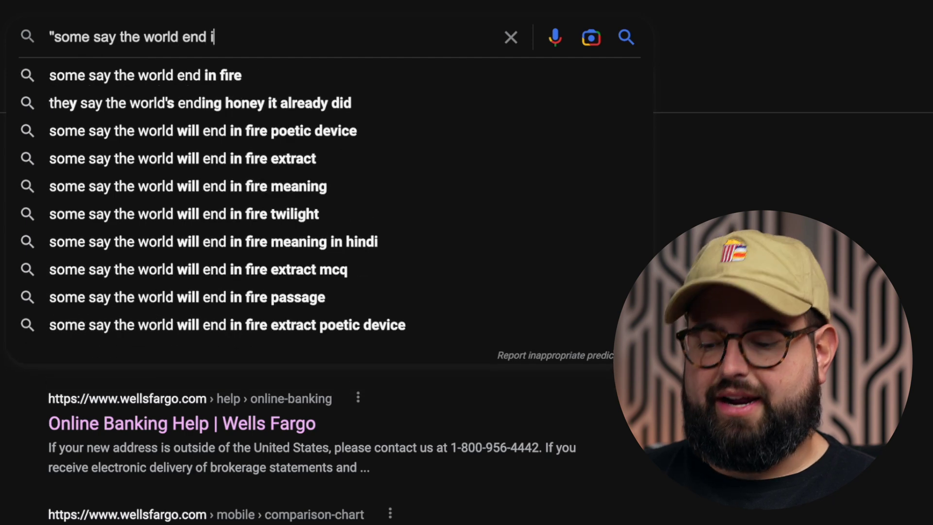
pyautogui.write('n fire"')
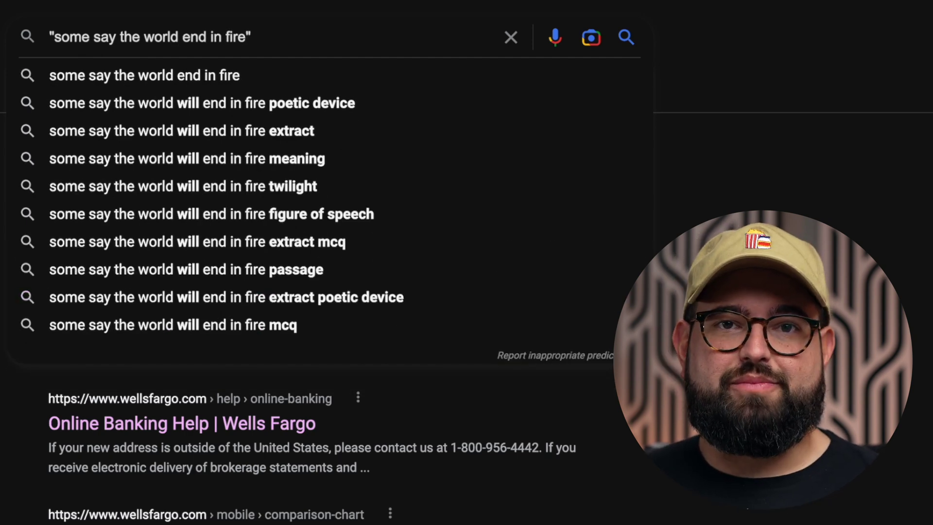
pyautogui.press('Return')
pyautogui.moveTo(54, 335); pyautogui.dragTo(221, 338)
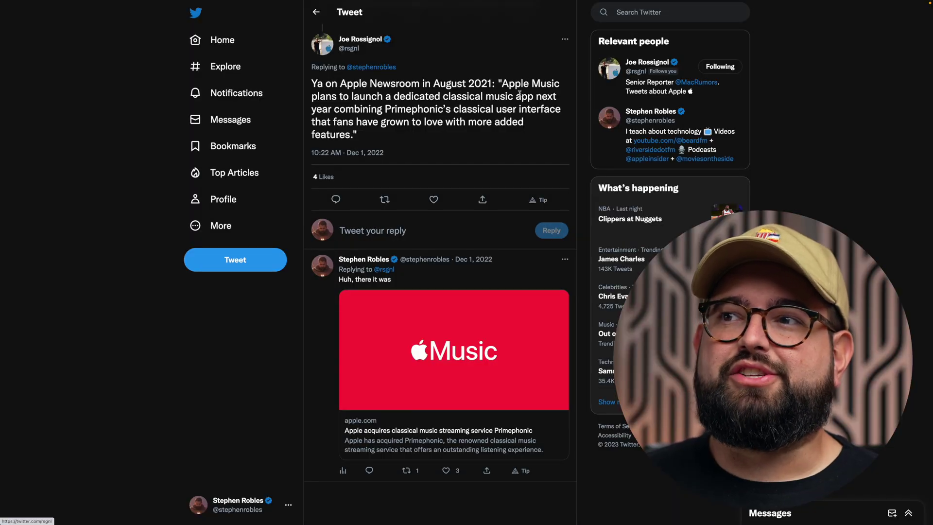
# Select and copy the quoted Apple Music classical app passage from the tweet.
pyautogui.moveTo(501, 83); pyautogui.dragTo(382, 135)
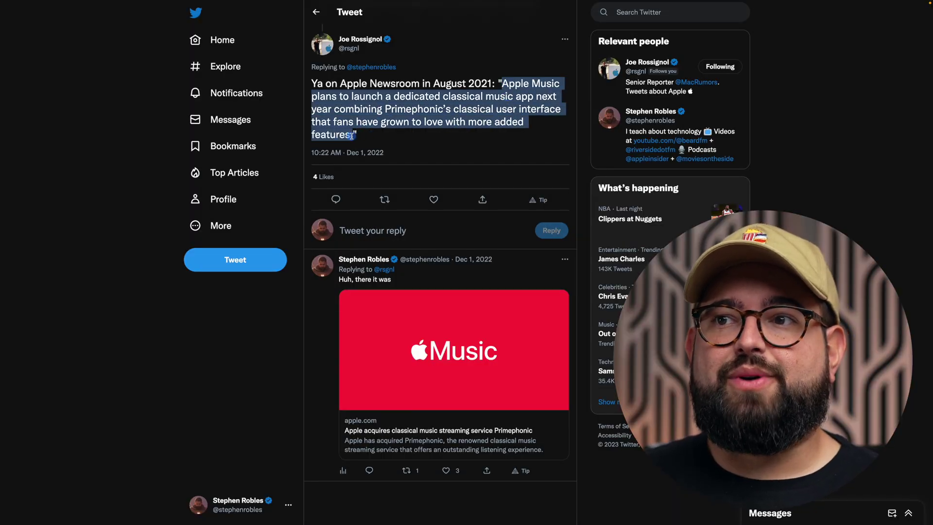
pyautogui.scroll(-1, 353, 135)
pyautogui.press('super+c')
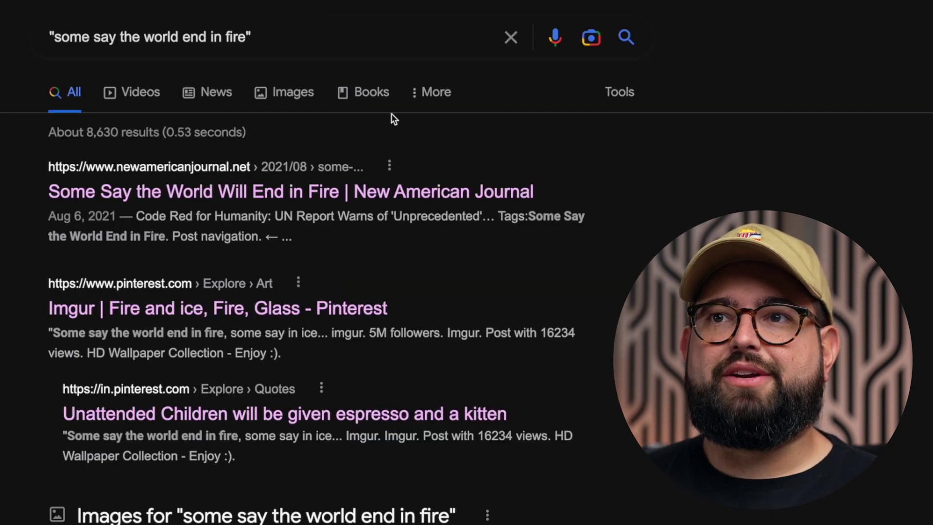
pyautogui.tripleClick(290, 43)
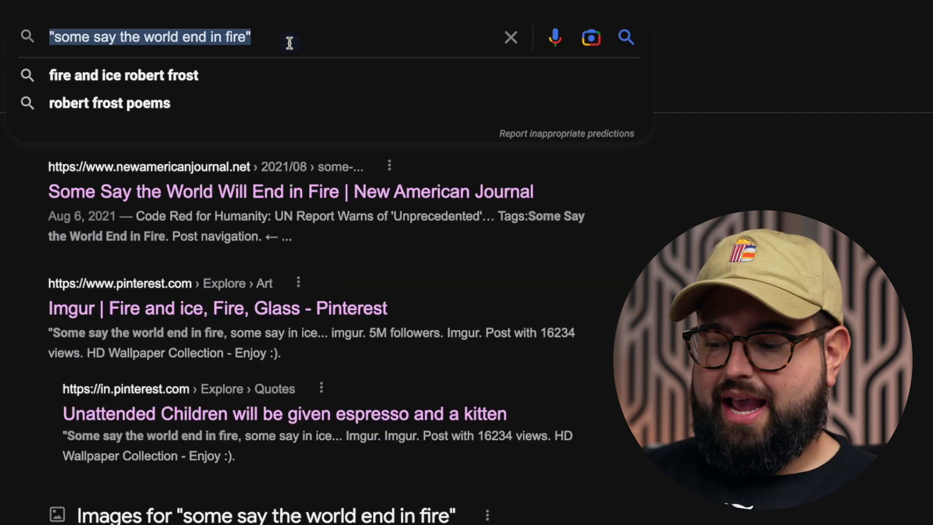
# Paste the Apple Music quote as an exact phrase, add site:apple.com, and run the search.
pyautogui.press('super+v')
pyautogui.write('"')
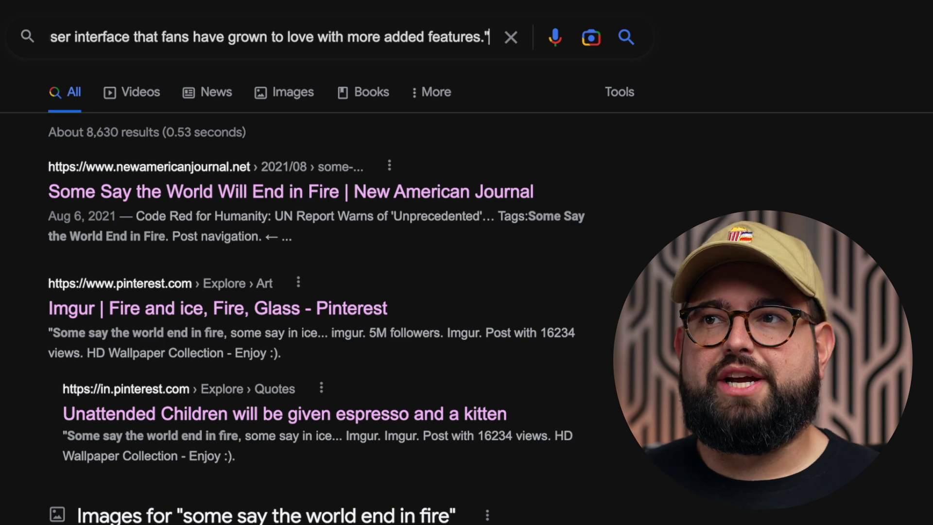
pyautogui.write(' sit')
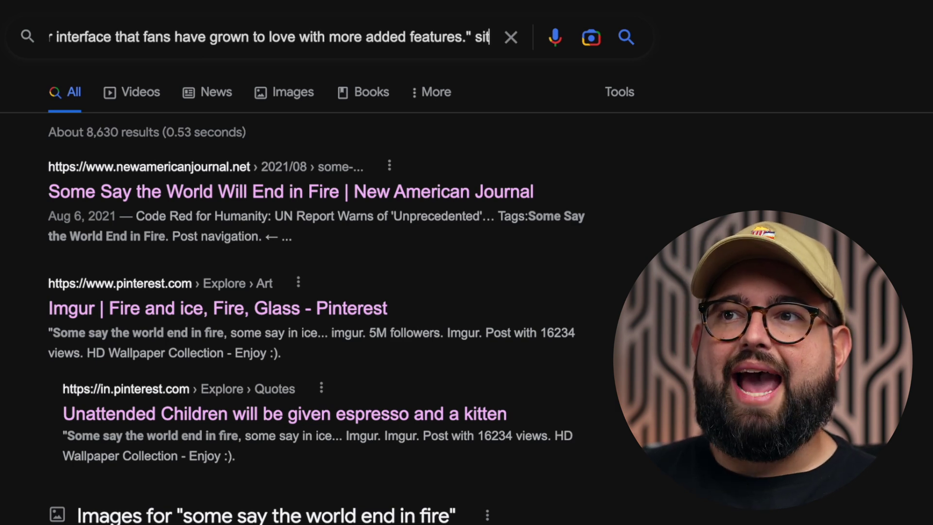
pyautogui.write('e:apple.com')
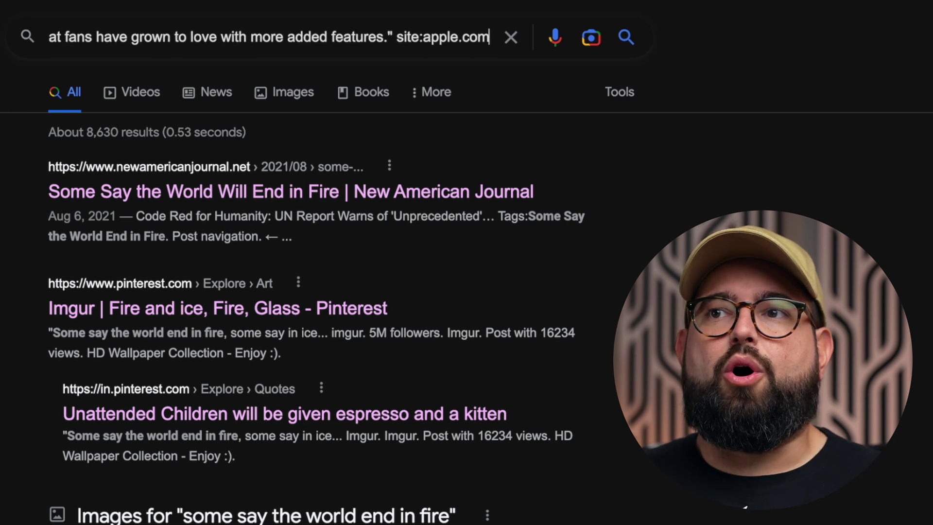
pyautogui.press('Return')
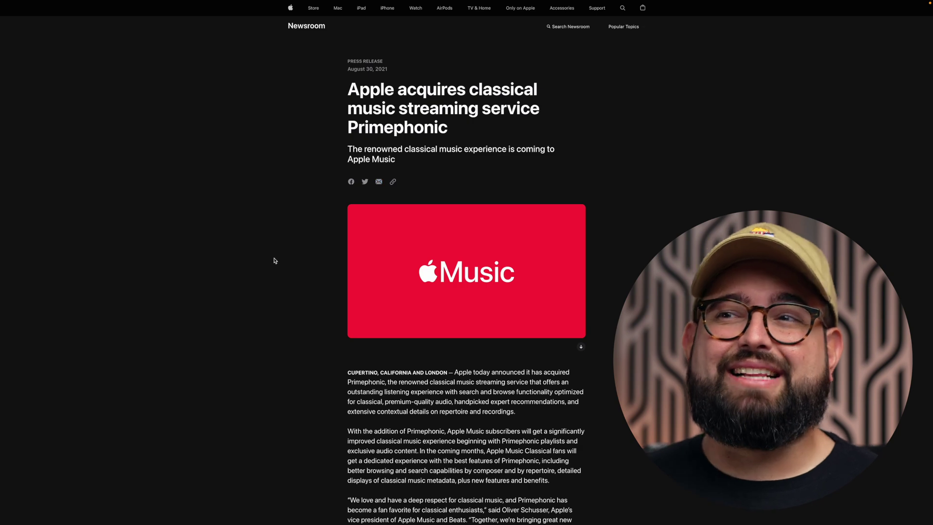
pyautogui.scroll(-5, 274, 265)
pyautogui.scroll(3, 333, 129)
pyautogui.scroll(2, 283, 173)
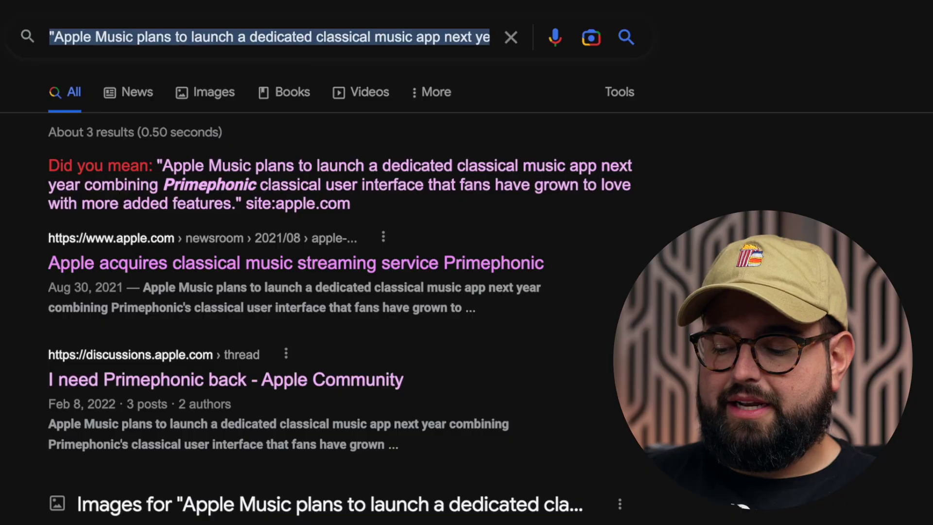
# Search 'homekit or alexa site:appleinsider.com', then change 'or' to 'and' and rerun.
pyautogui.write('homek')
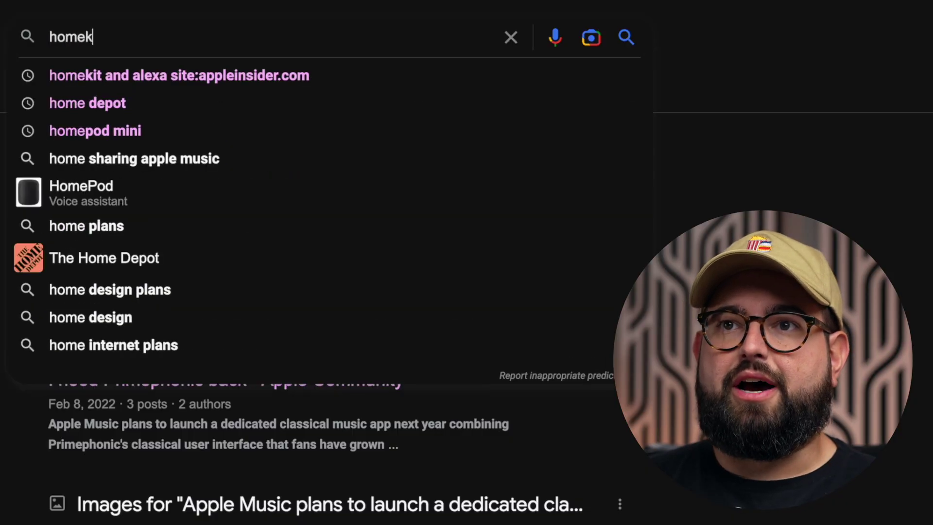
pyautogui.write('it or ale')
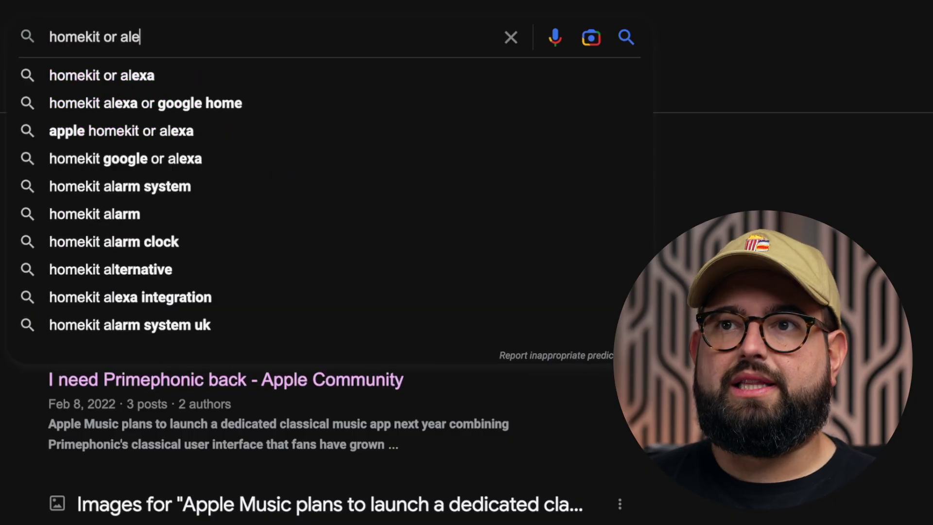
pyautogui.write('xa site:applein')
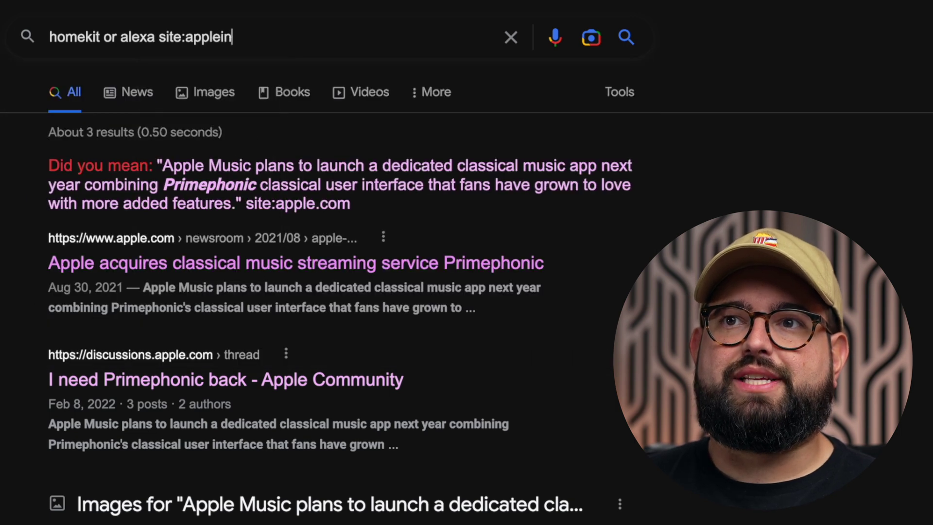
pyautogui.write('sider.com')
pyautogui.press('Return')
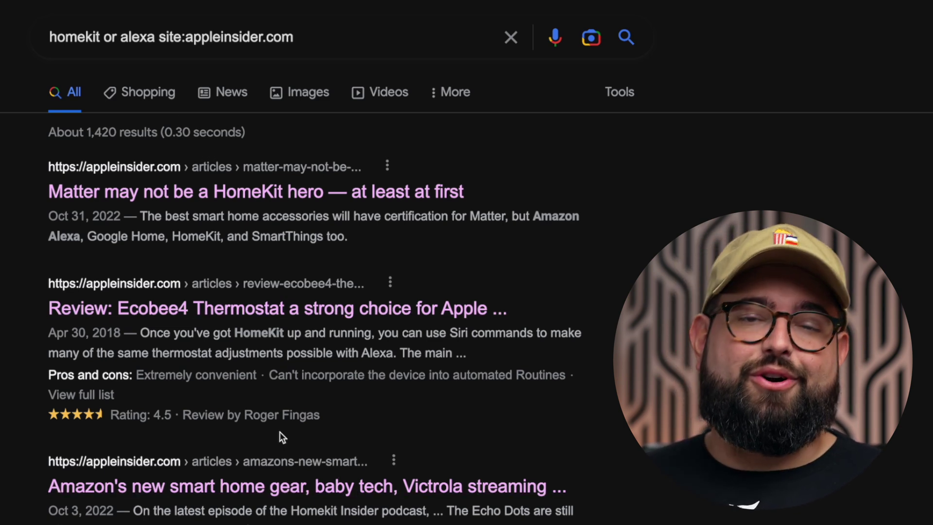
pyautogui.doubleClick(111, 39)
pyautogui.write('and')
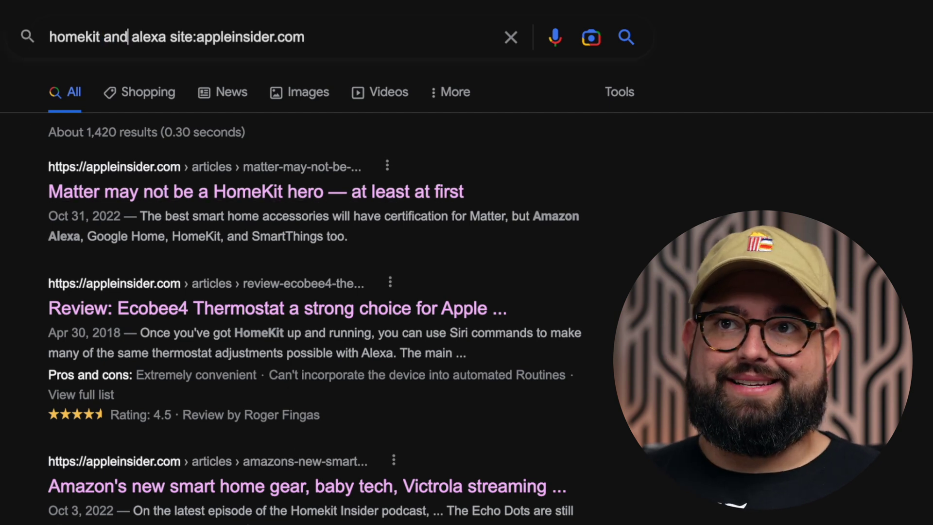
pyautogui.press('Return')
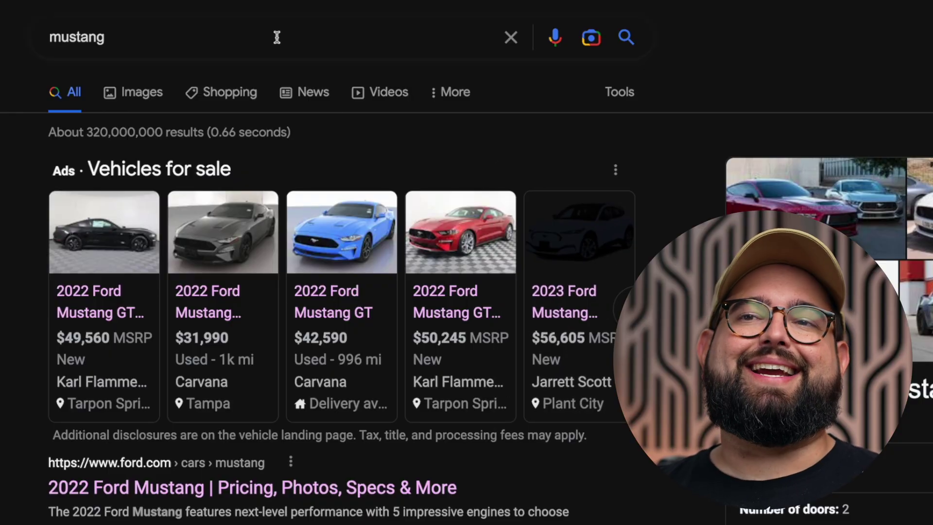
# Add '-car' after mustang to exclude car results and rerun the search.
pyautogui.click(276, 37)
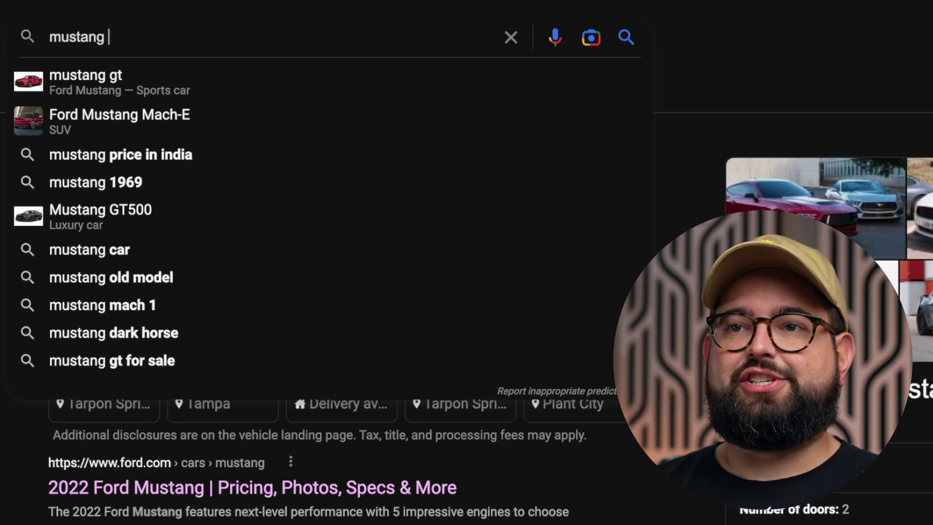
pyautogui.write('-')
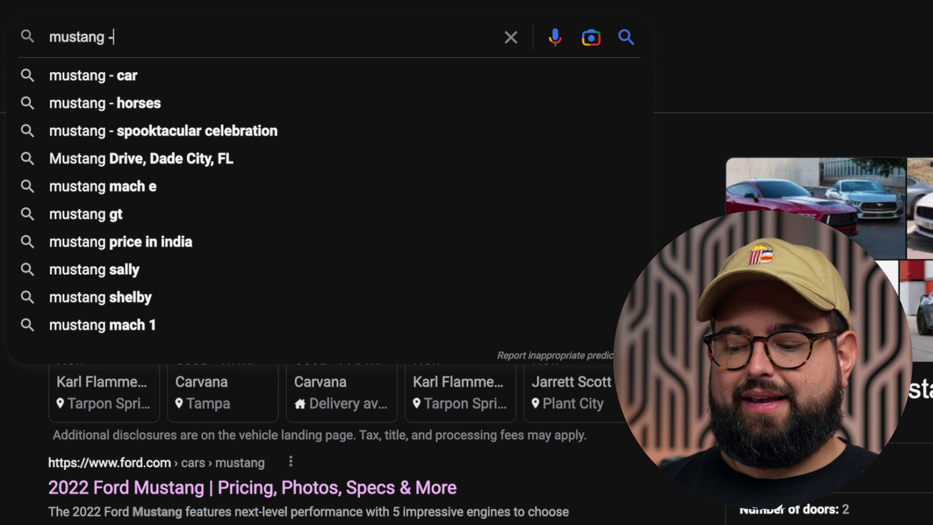
pyautogui.write('c')
pyautogui.press('Return')
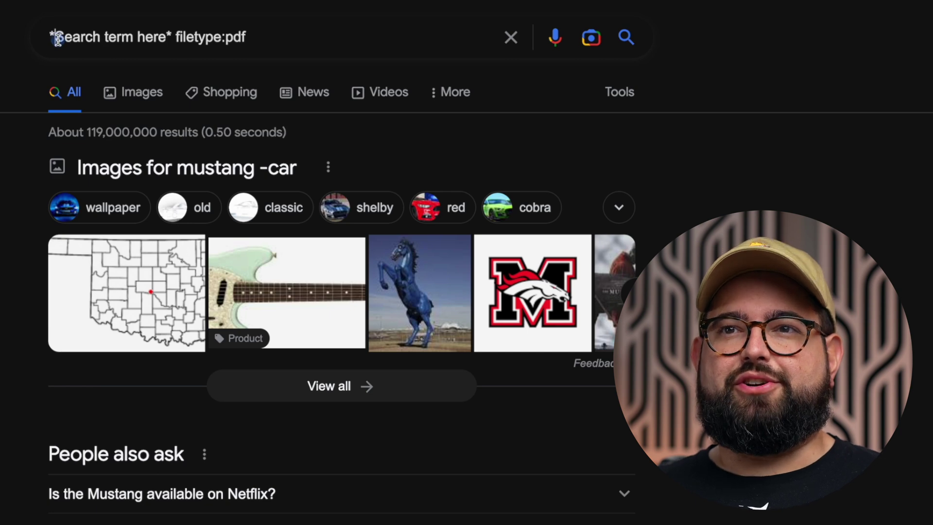
# Run PDF-only searches for w2, then w4, and open fw4.pdf from irs.gov.
pyautogui.moveTo(57, 37); pyautogui.dragTo(128, 39)
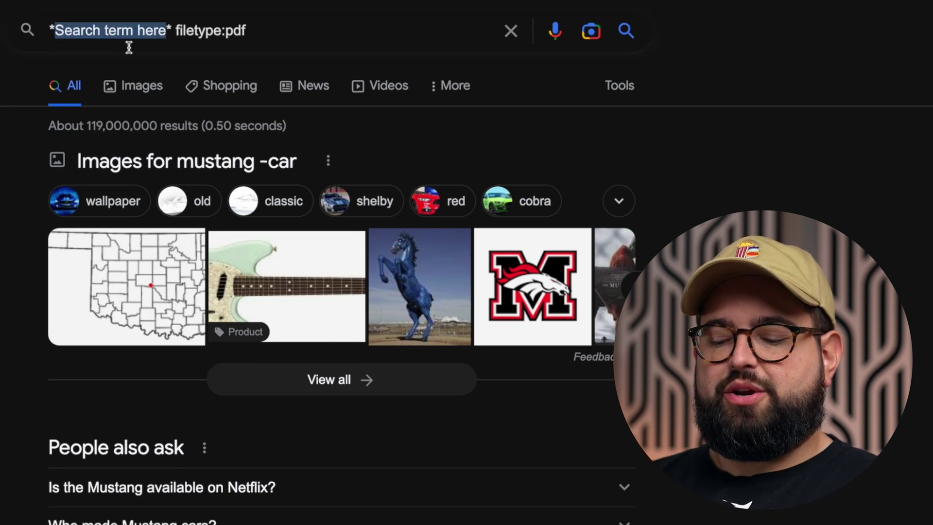
pyautogui.write('w2')
pyautogui.press('Return')
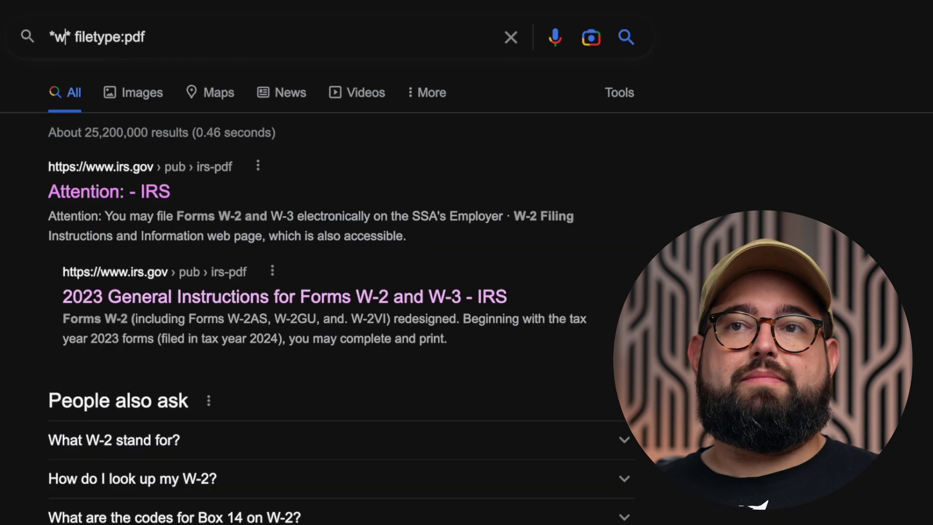
pyautogui.write('4')
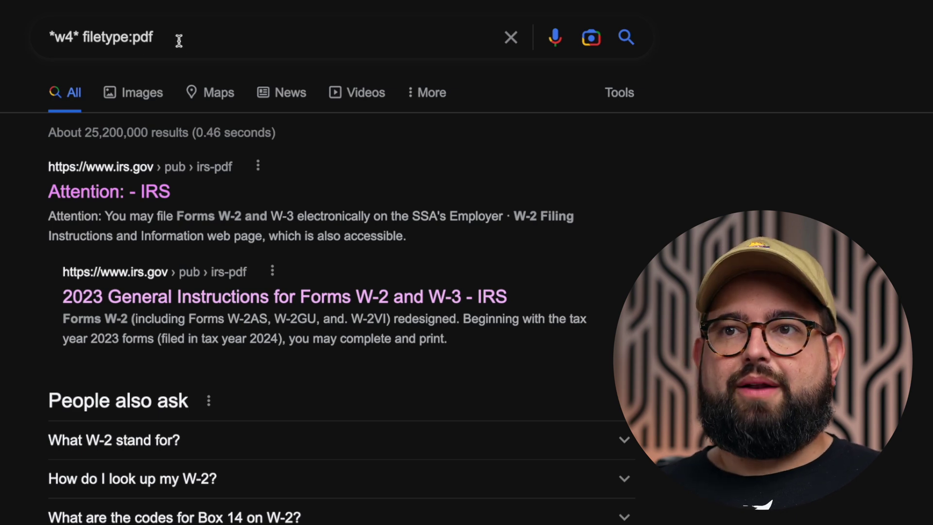
pyautogui.press('Return')
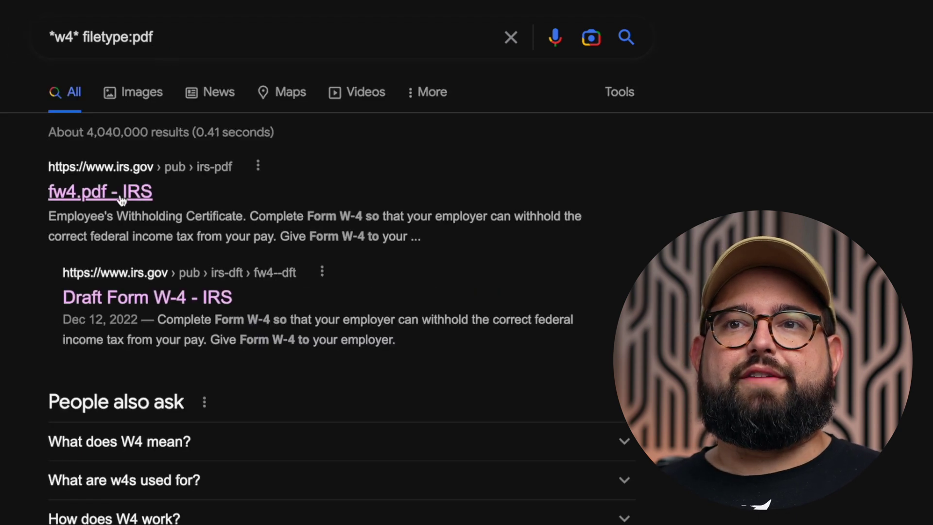
pyautogui.click(121, 194)
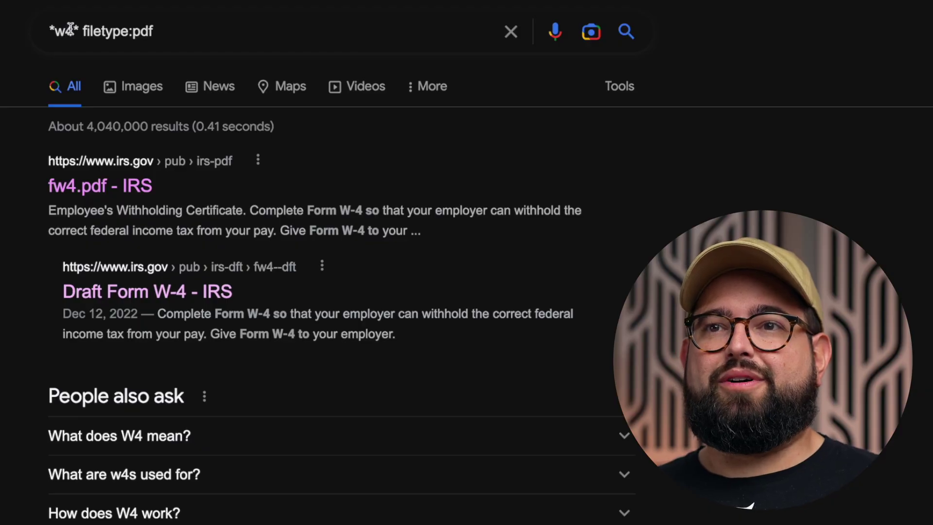
# Replace w4 with 'kia soul 2011' in the filetype:pdf search and scroll the results.
pyautogui.click(71, 29)
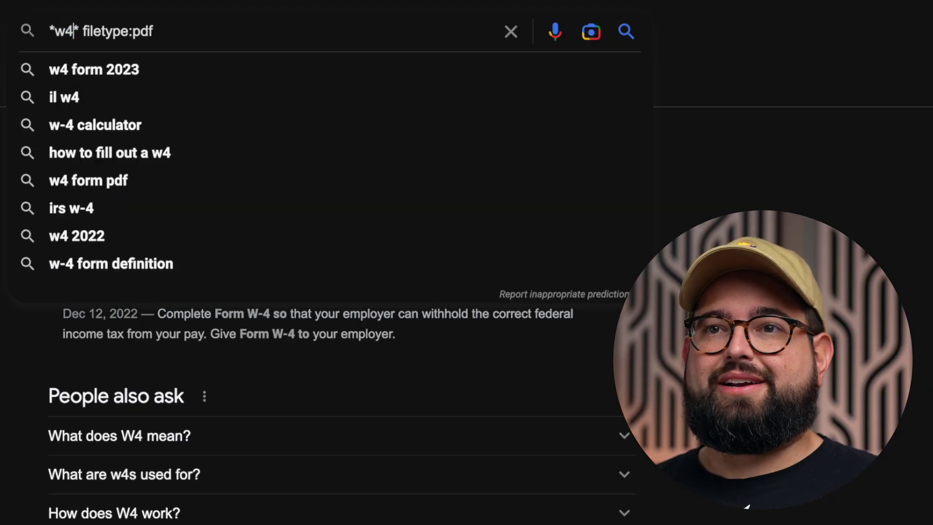
pyautogui.press('BackSpace')
pyautogui.press('BackSpace')
pyautogui.write('kia soul 2011')
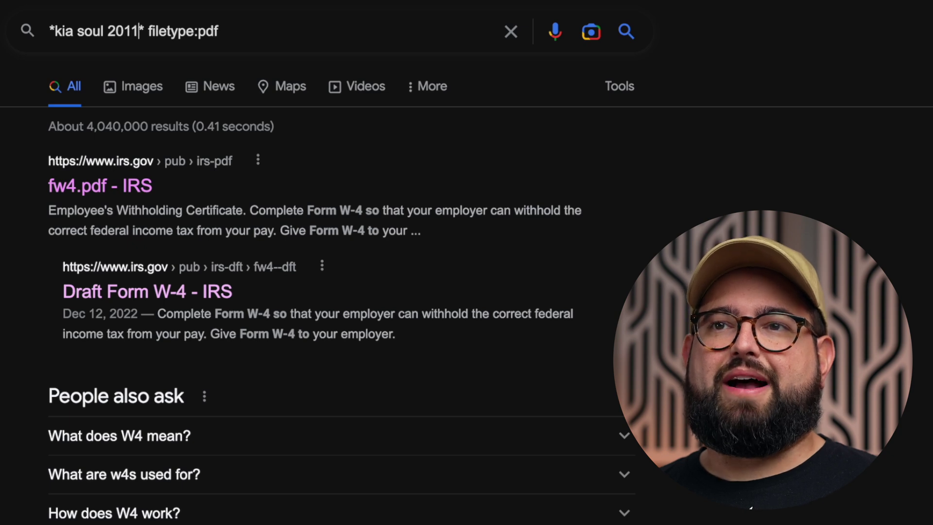
pyautogui.press('Return')
pyautogui.scroll(-5, 396, 302)
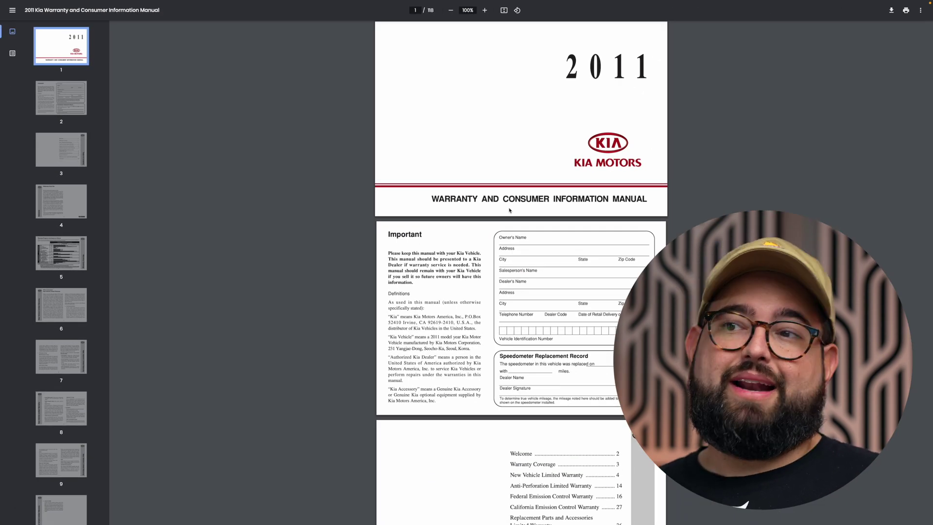
# Scroll down through the Kia warranty manual PDF, then back up.
pyautogui.scroll(-20, 509, 210)
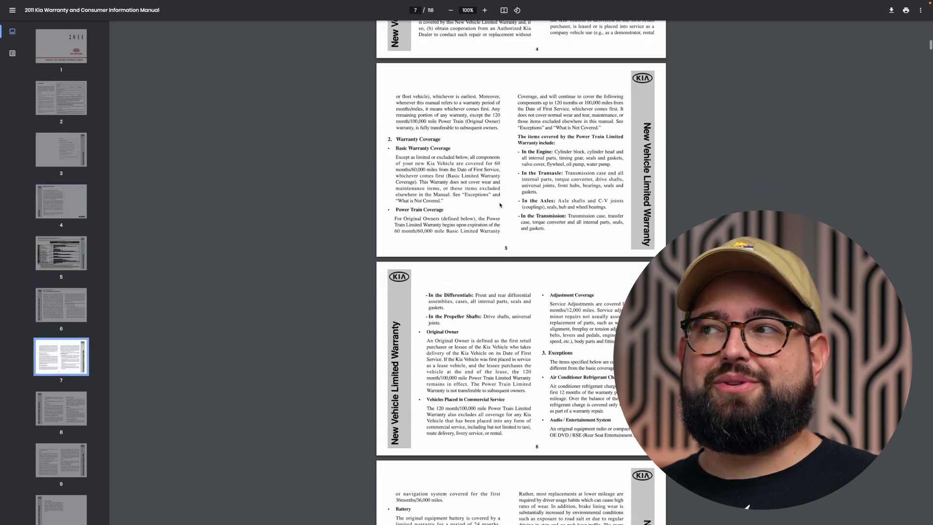
pyautogui.scroll(20, 500, 205)
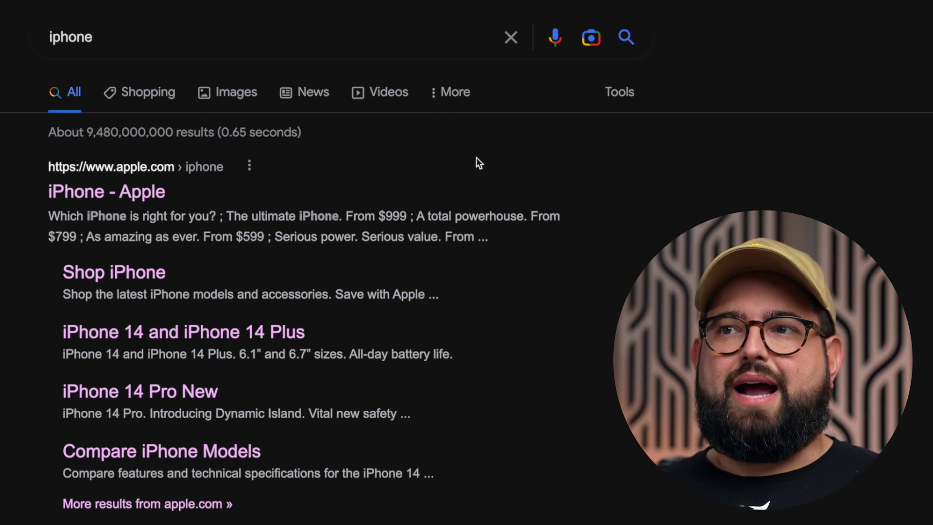
# Filter the iphone results to Past 24 hours from the Tools time dropdown.
pyautogui.click(610, 94)
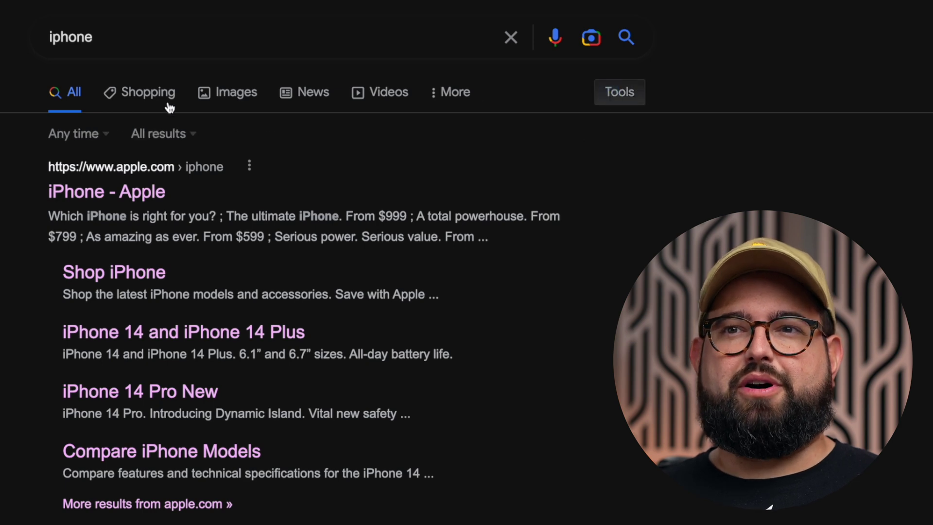
pyautogui.click(81, 141)
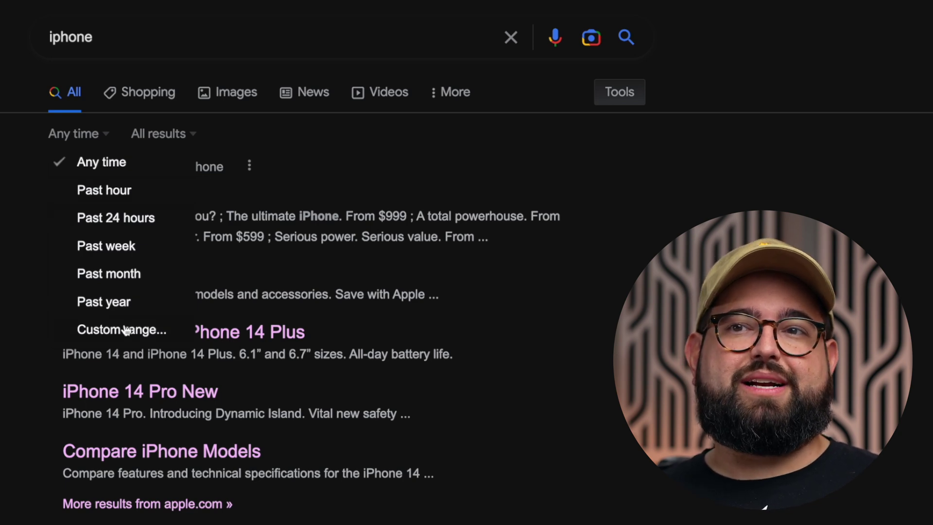
pyautogui.click(121, 219)
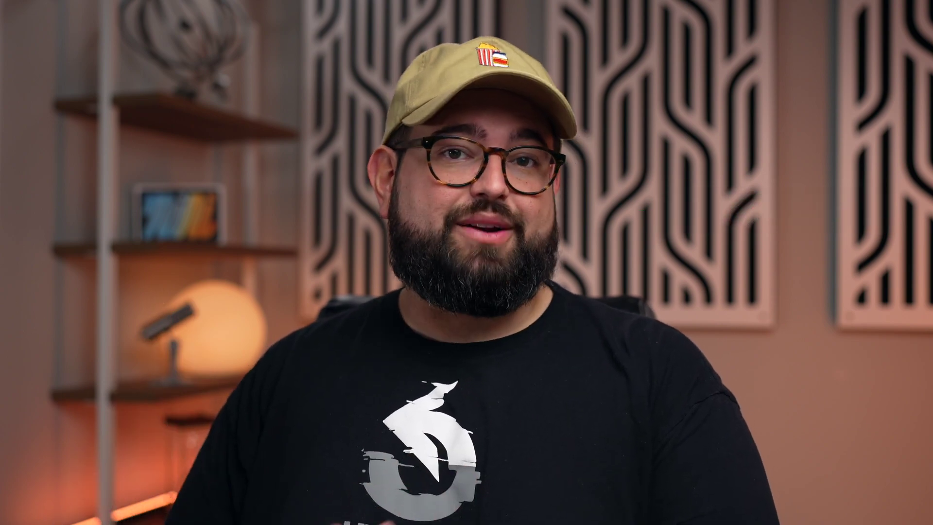
# Find 'spatial audio' on the Primephonic page, moving between matches back to the article paragraph.
pyautogui.press('super+f')
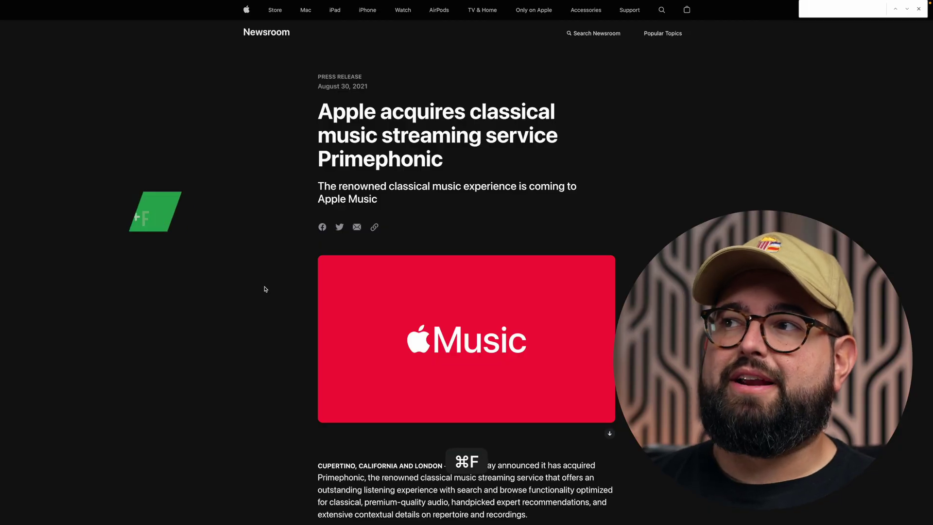
pyautogui.write('spa')
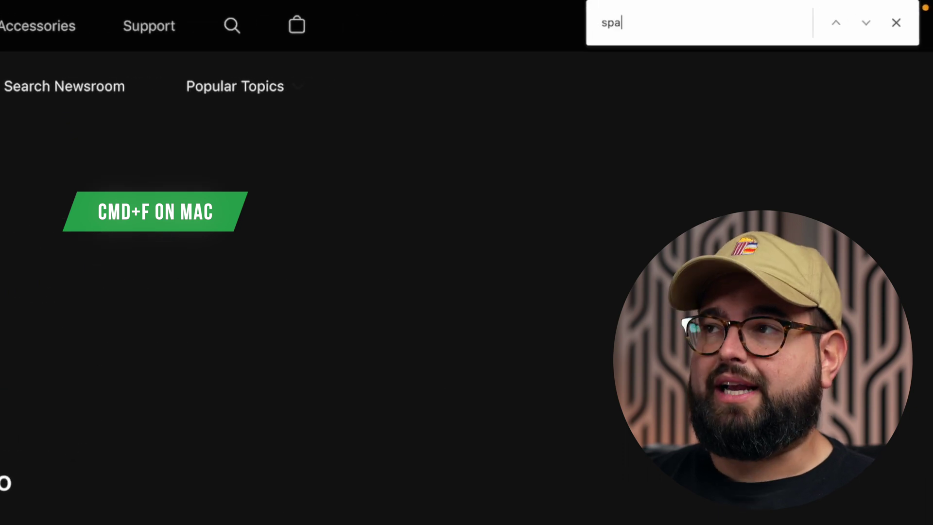
pyautogui.write('tial audio')
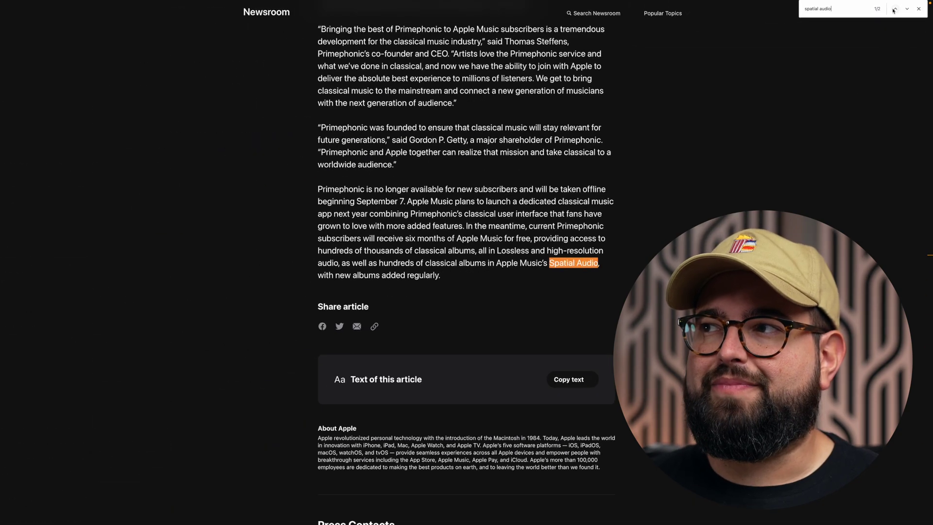
pyautogui.click(895, 9)
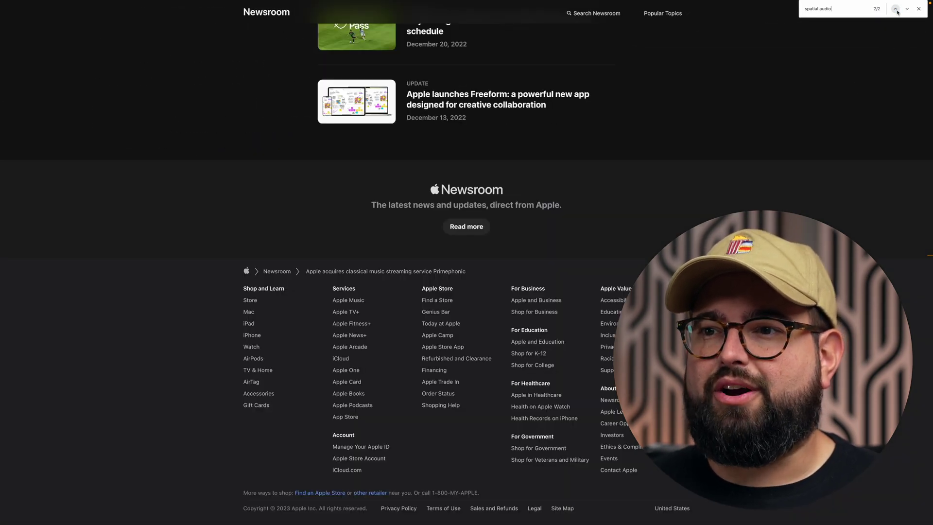
pyautogui.click(896, 10)
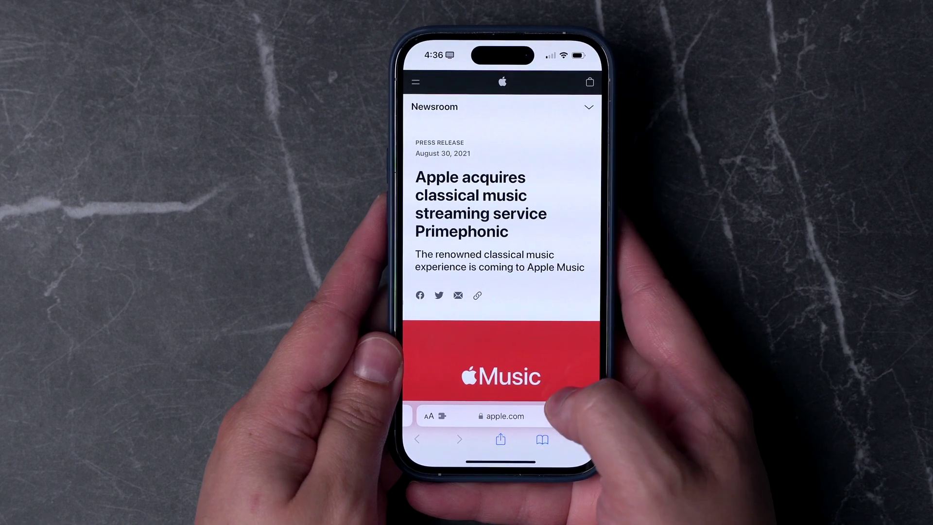
# Search the page for 'spatial audio' from Safari's address bar, ending on match 1 of 2.
pyautogui.click(500, 416)
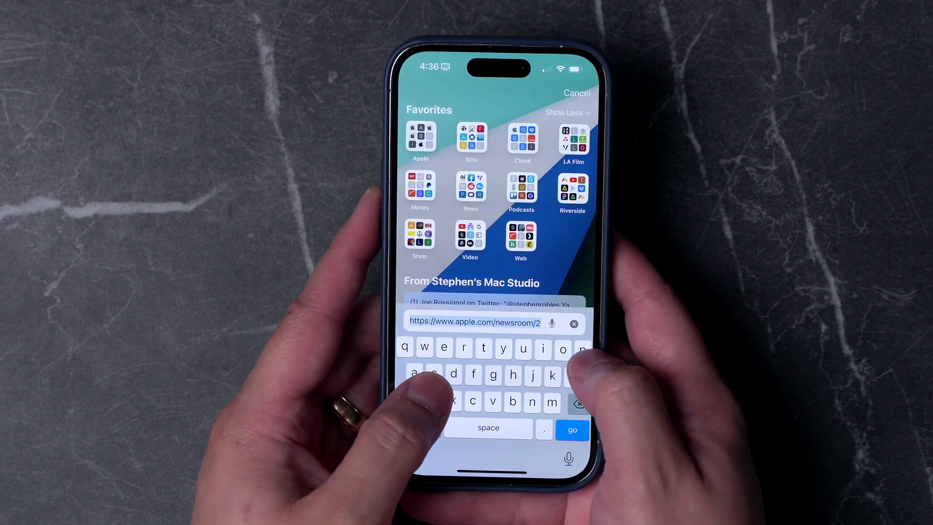
pyautogui.write('spatial audio')
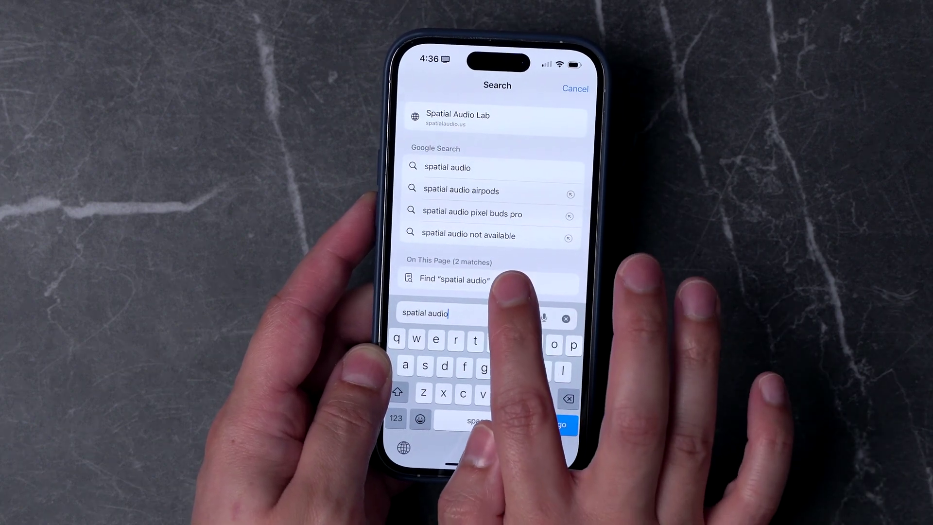
pyautogui.click(508, 281)
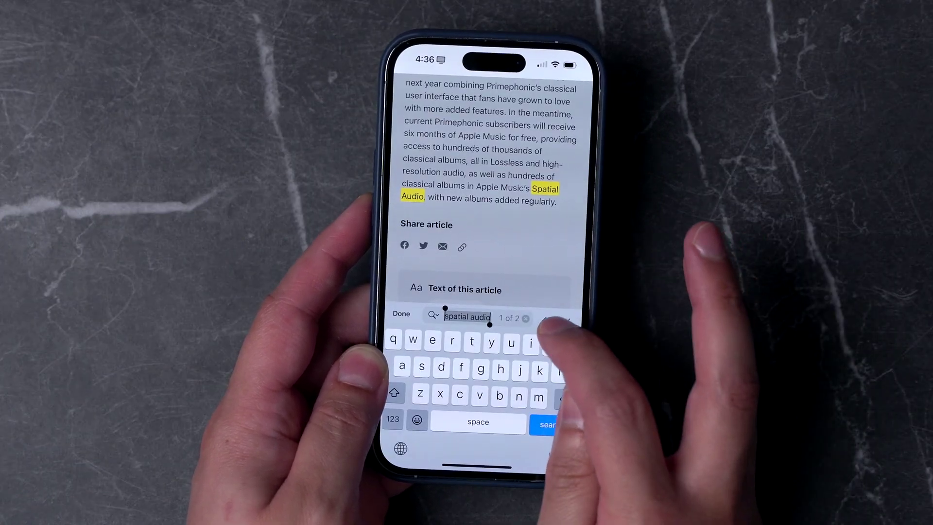
pyautogui.click(565, 320)
pyautogui.click(545, 320)
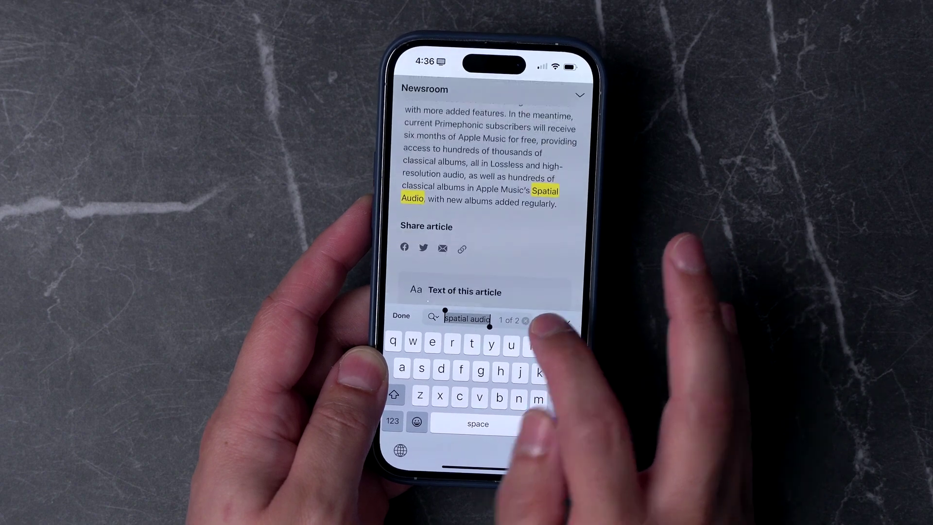